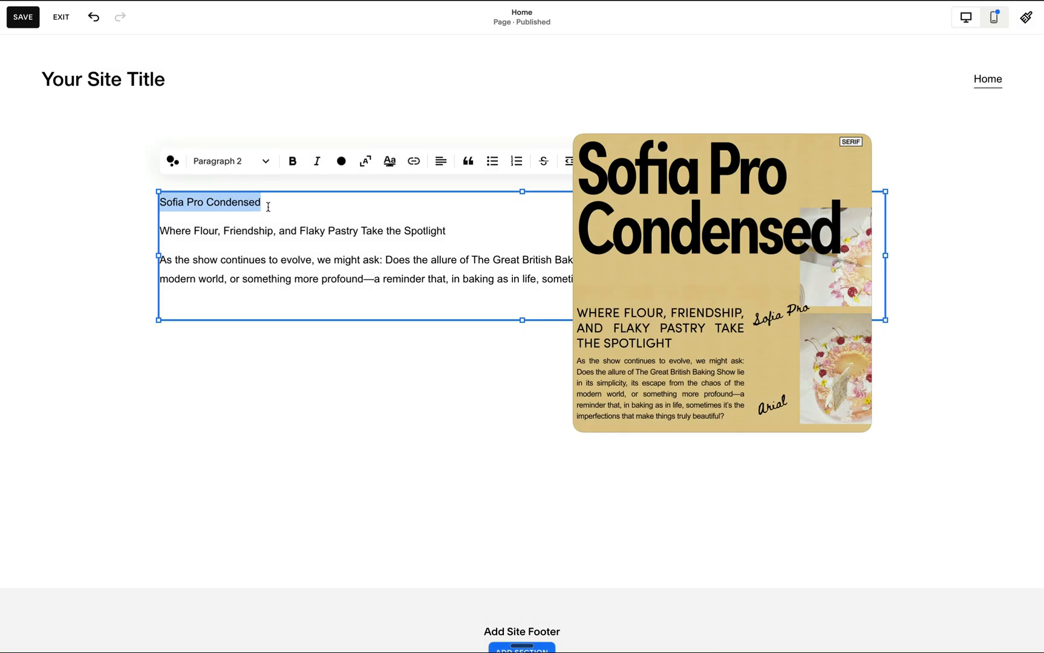
Make the Sofia Pro Condensed line Heading 1 and keep the body paragraph as Paragraph 2
click(259, 161)
click(249, 204)
click(279, 344)
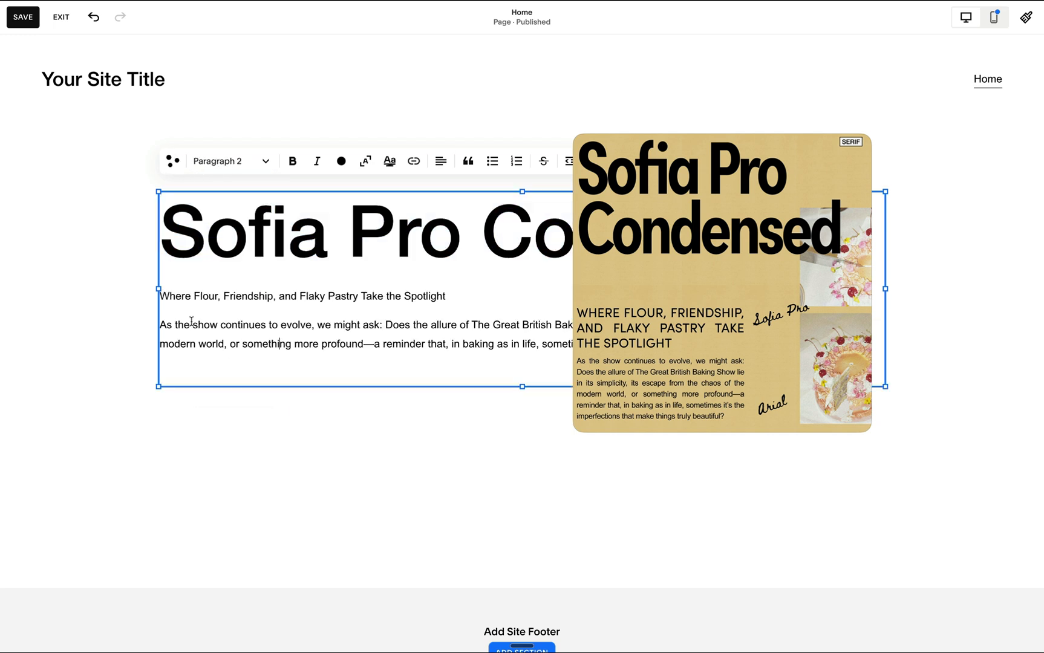
drag(160, 325, 605, 347)
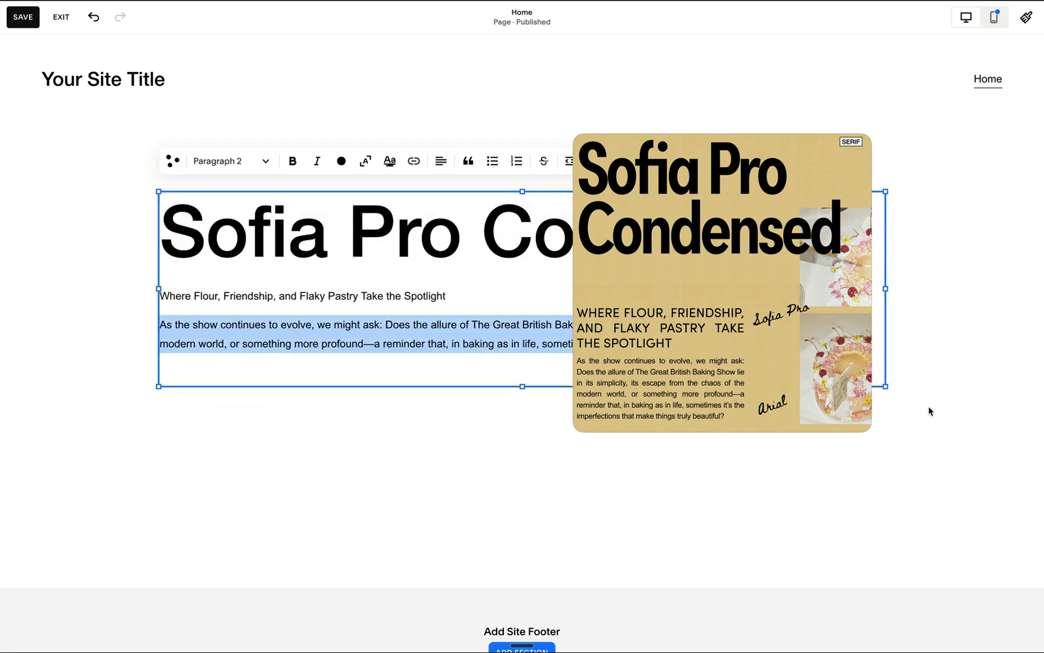
click(262, 161)
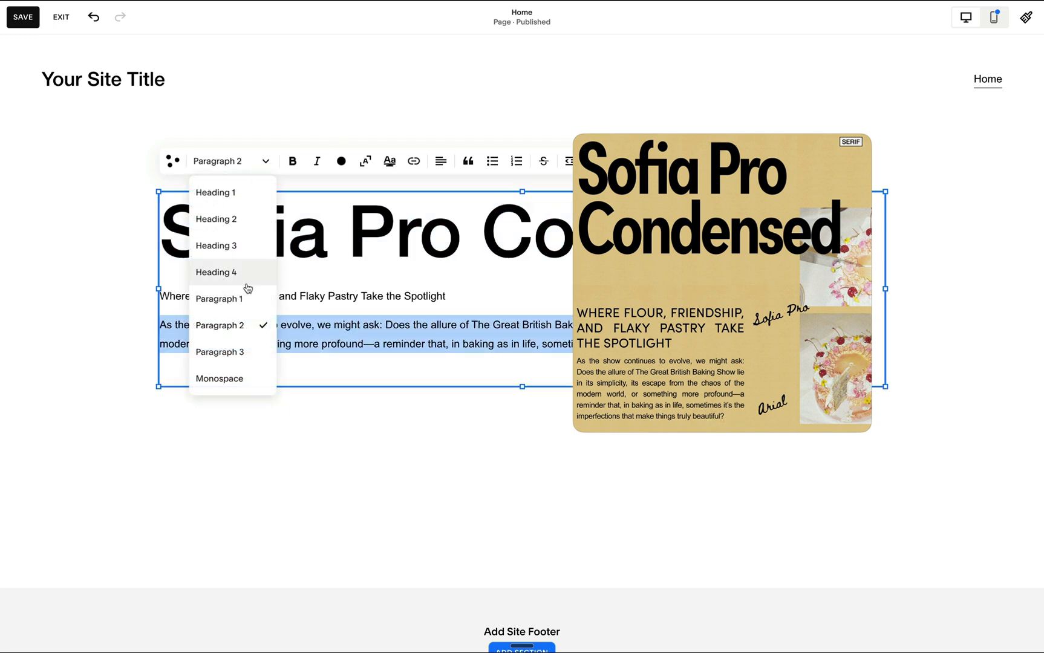
click(248, 325)
click(437, 326)
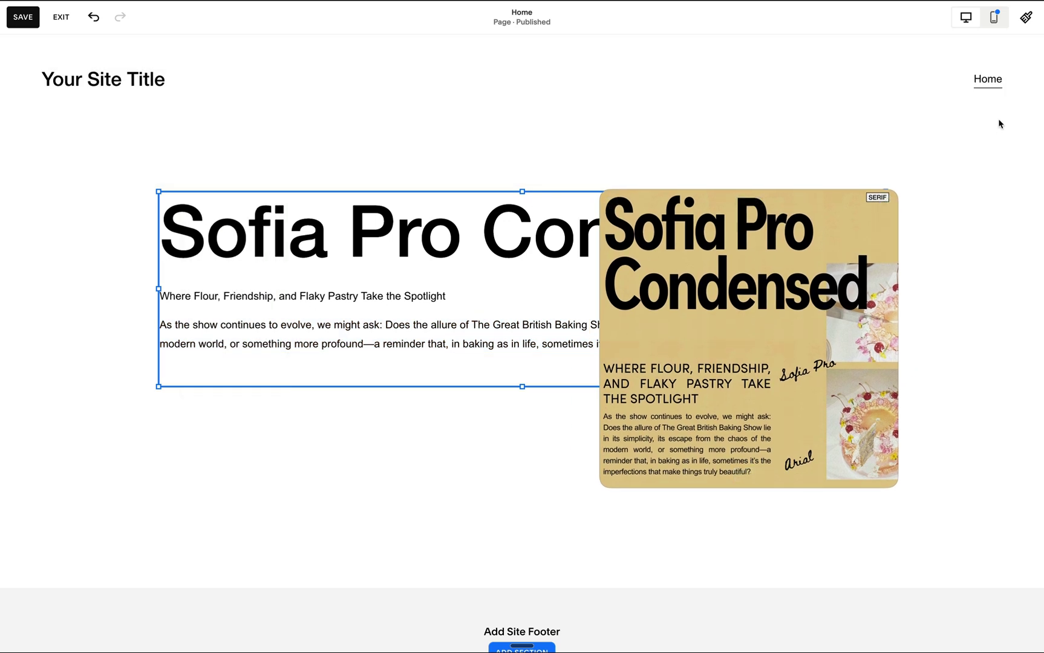
Set the site heading font to the legacy Sofia Pro Condensed
click(1027, 16)
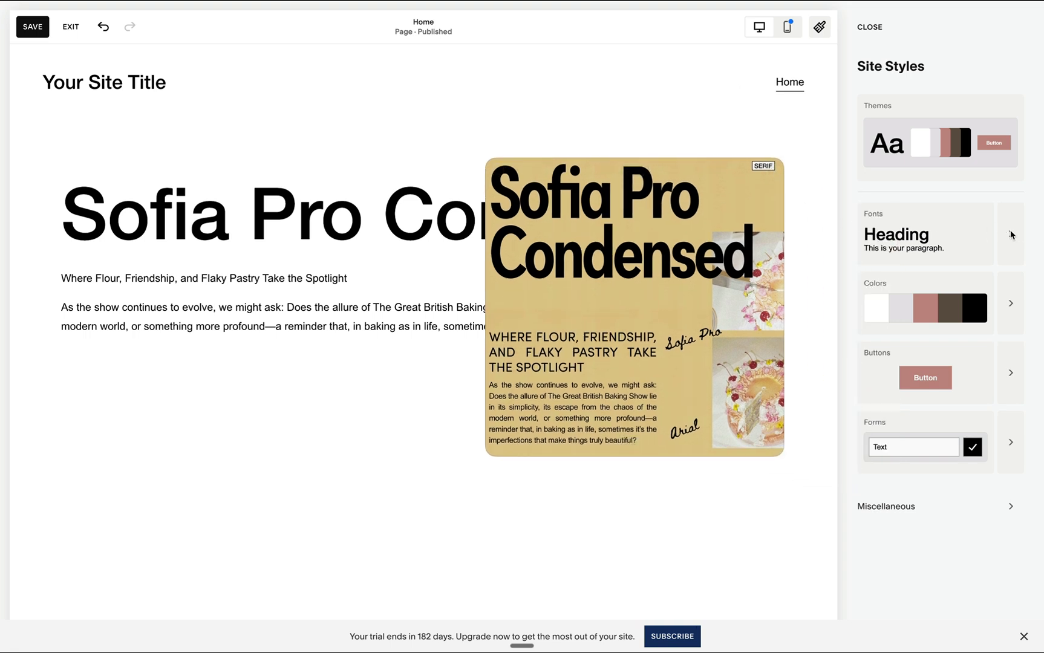
click(1010, 234)
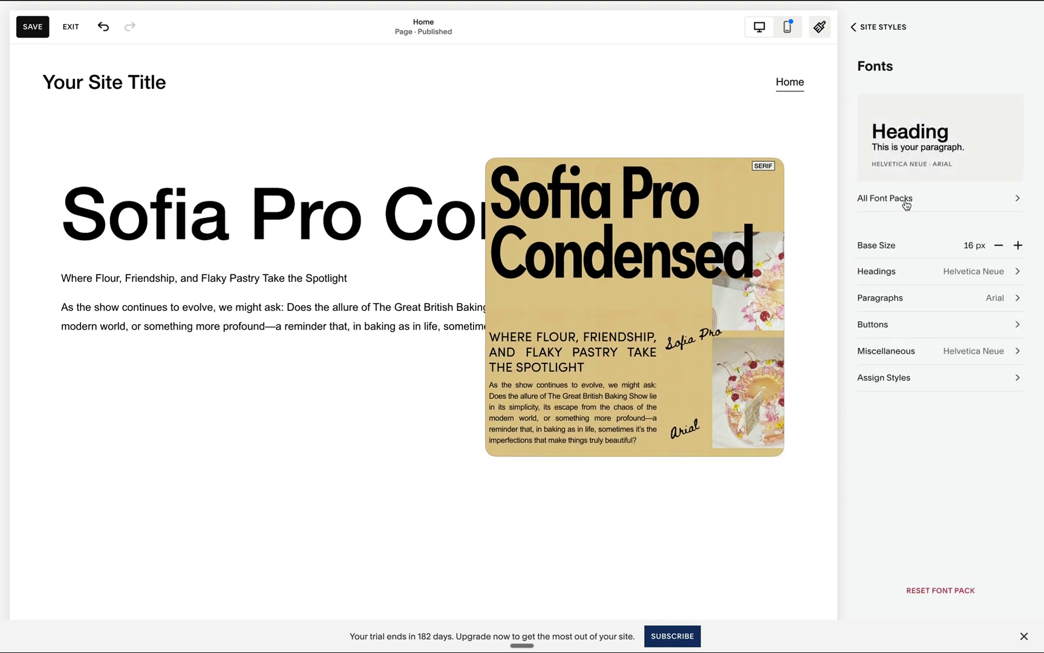
click(924, 273)
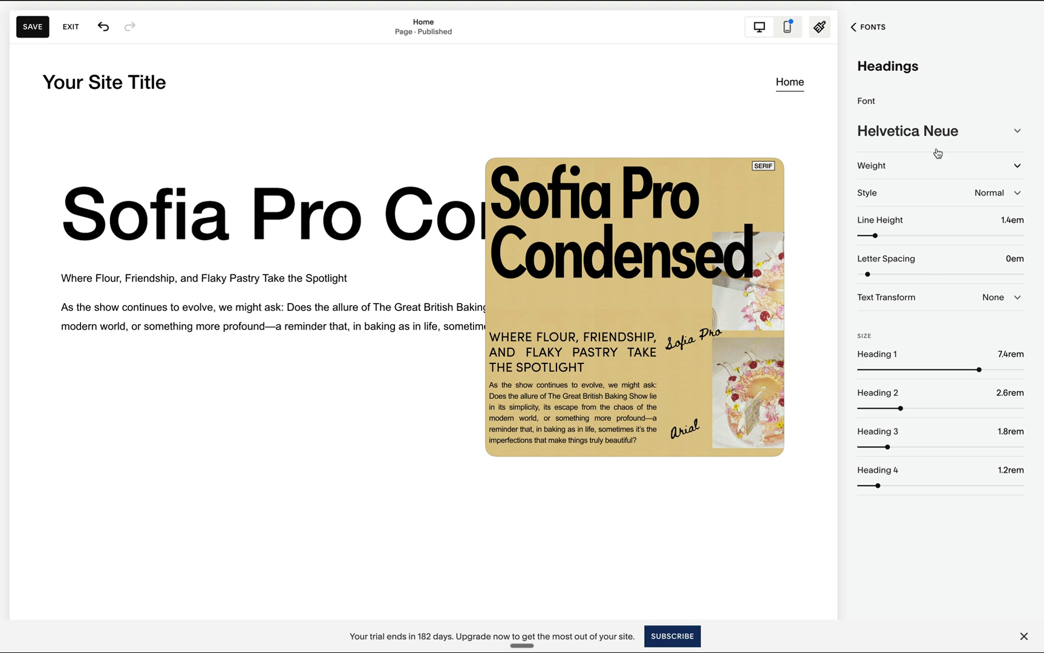
click(940, 134)
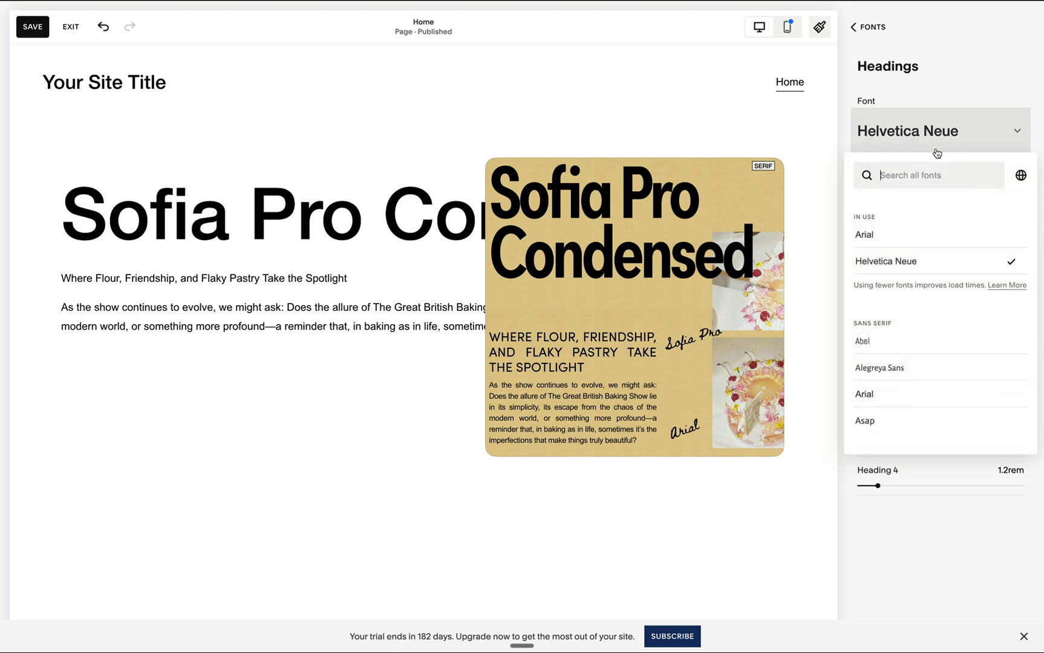
text(sofia pr)
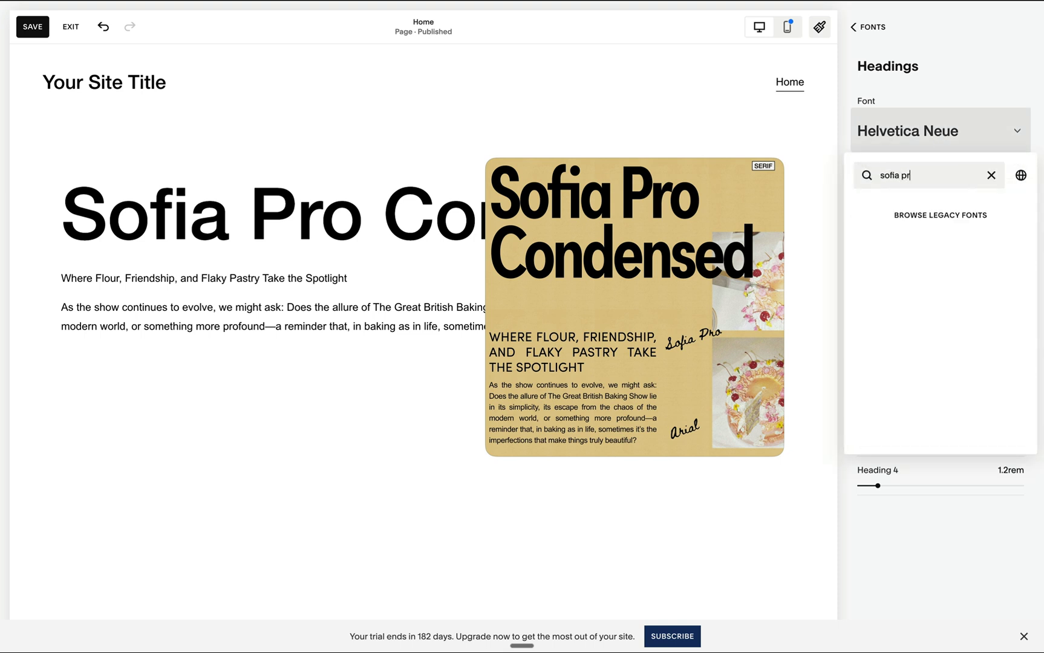
text(o)
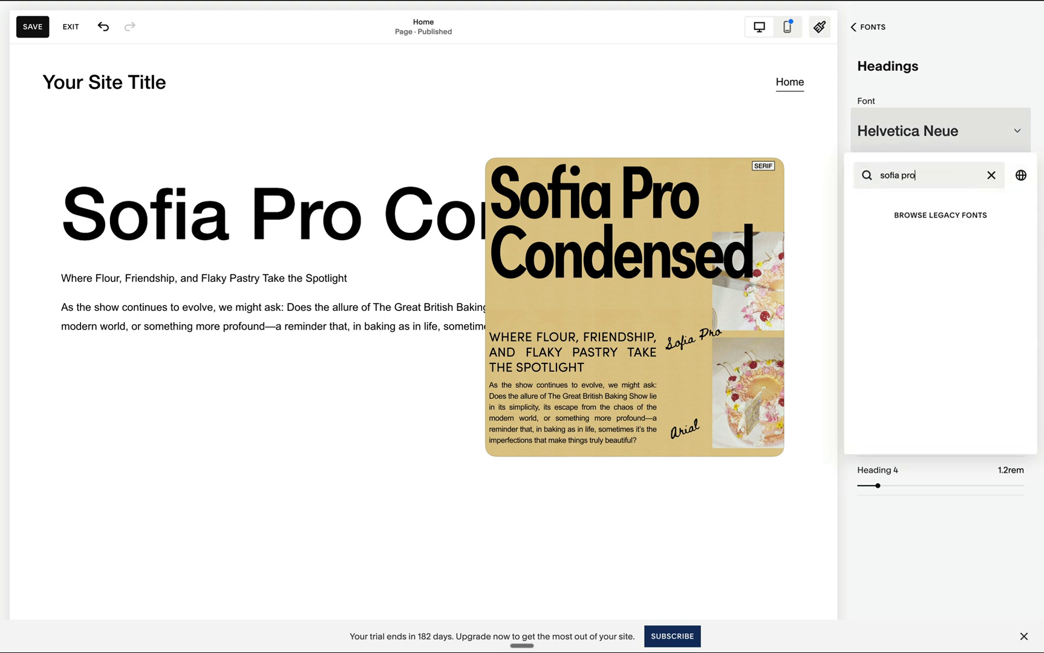
click(941, 214)
click(888, 249)
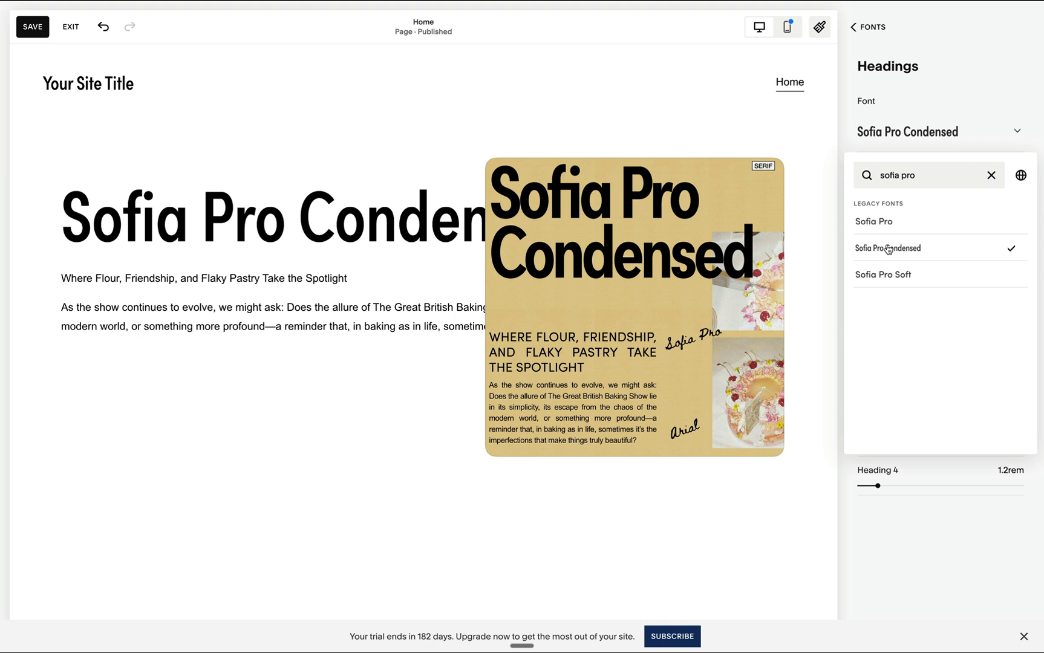
Give headings -0.02em letter spacing and weight 600, then return to the Site Styles overview
drag(869, 274, 871, 236)
click(911, 166)
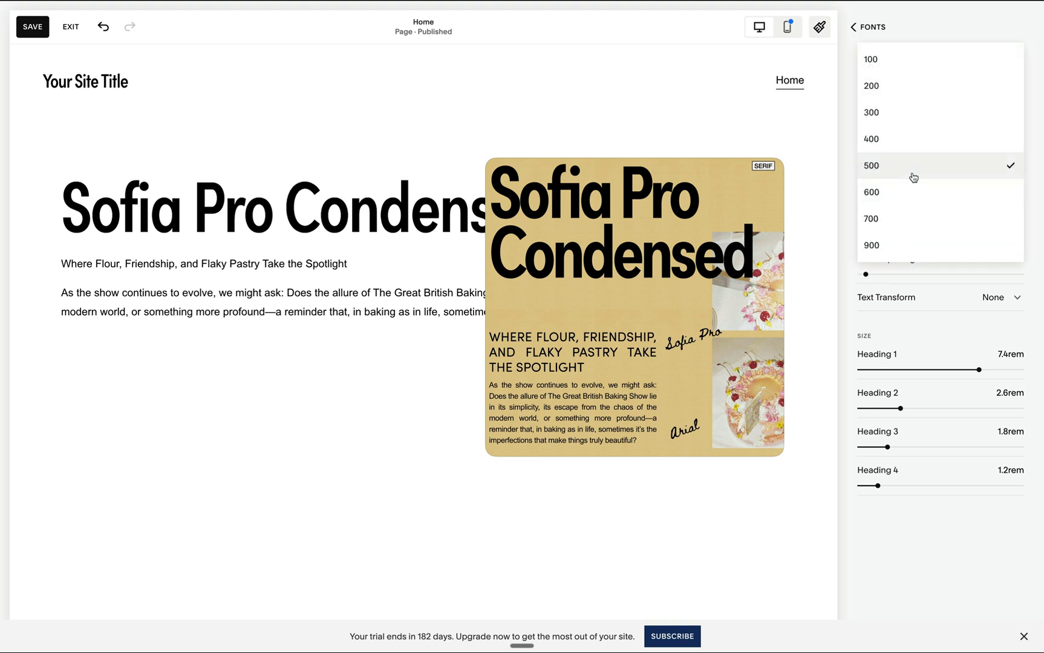
click(900, 196)
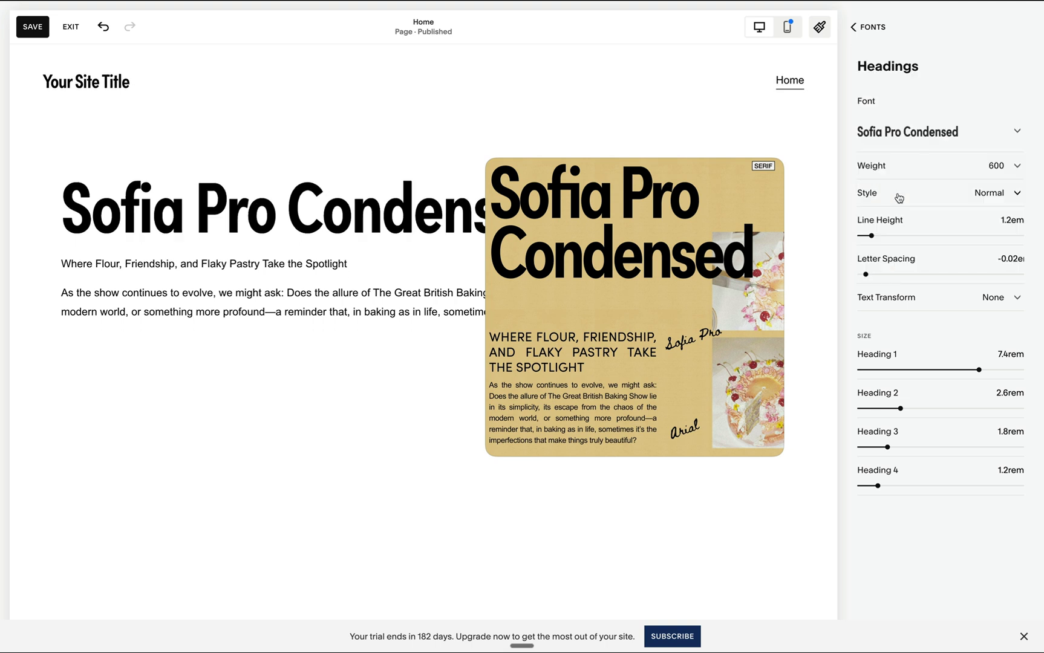
click(873, 32)
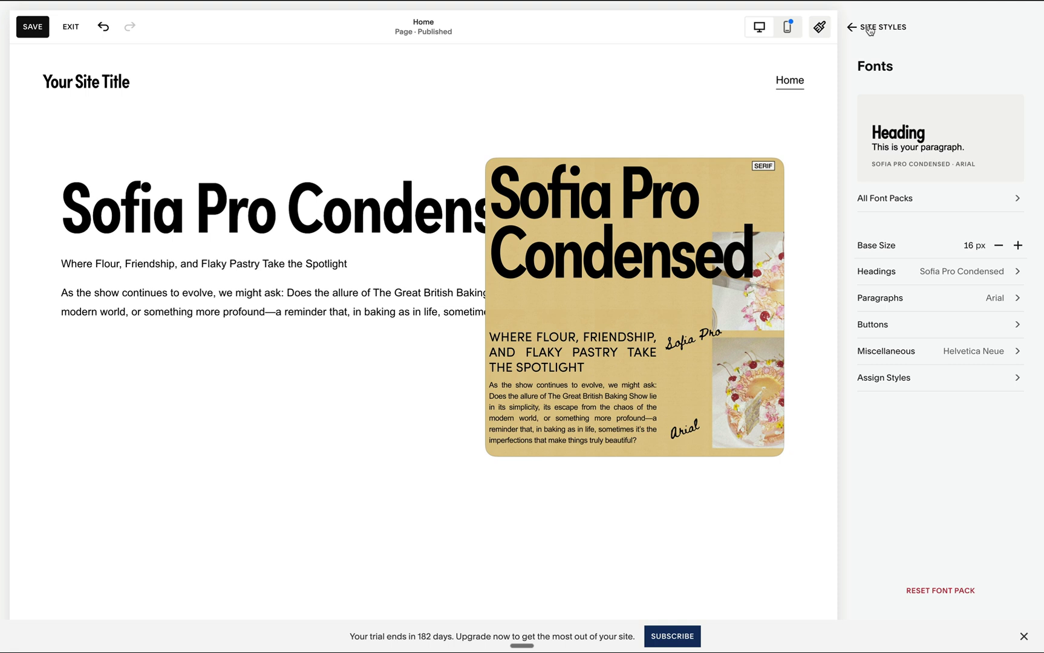
click(874, 28)
Enlarge the Paragraph 2 text size to 1.2rem and close the style settings
click(1001, 243)
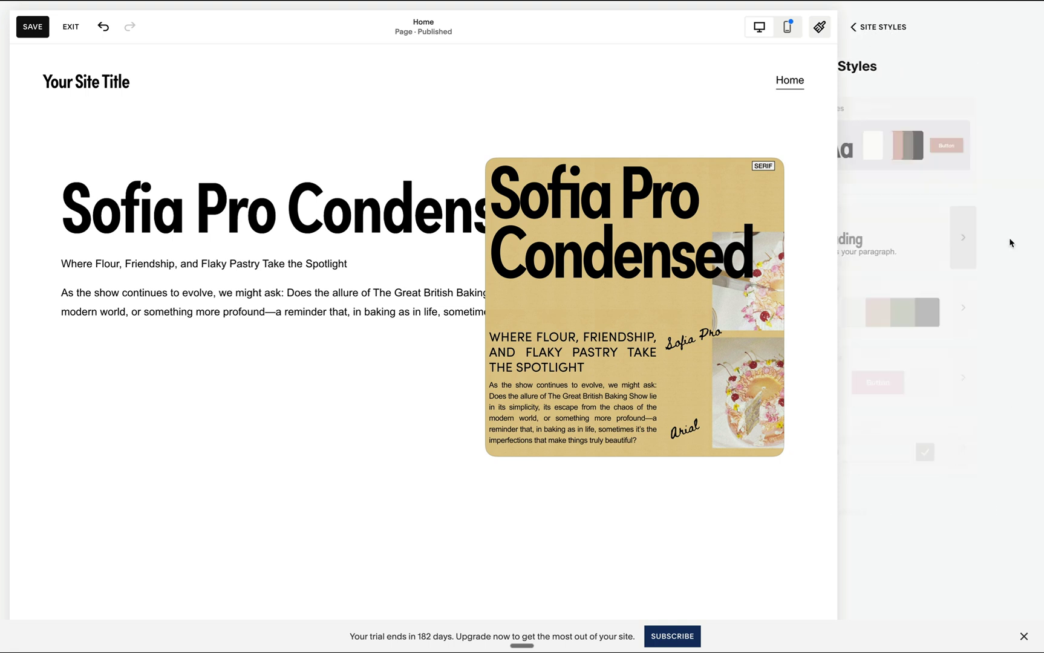
click(906, 307)
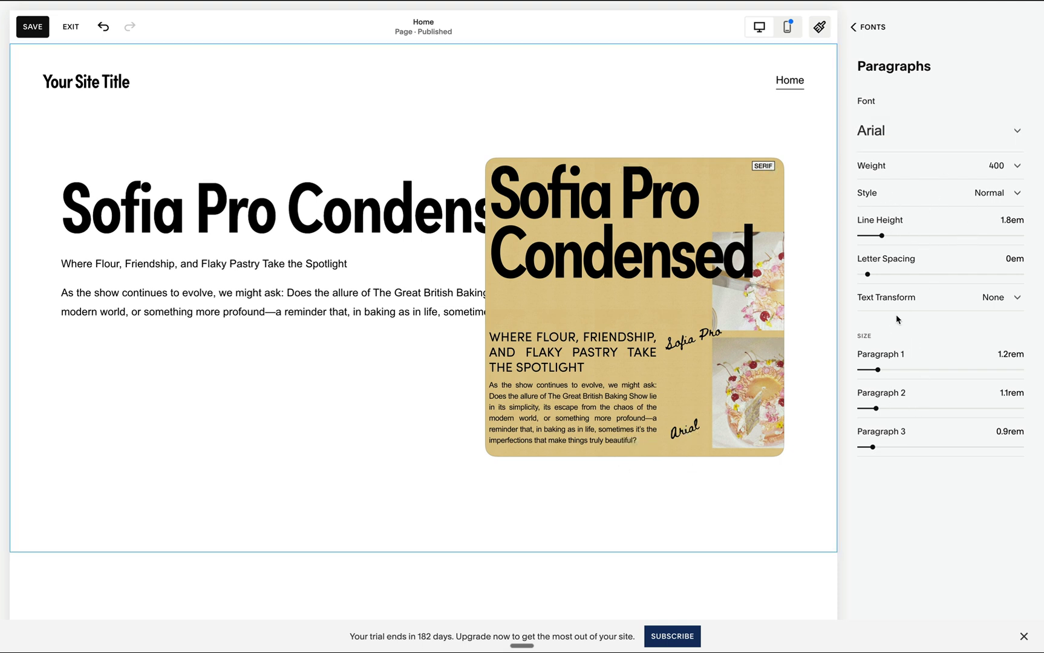
drag(877, 409, 878, 408)
click(832, 153)
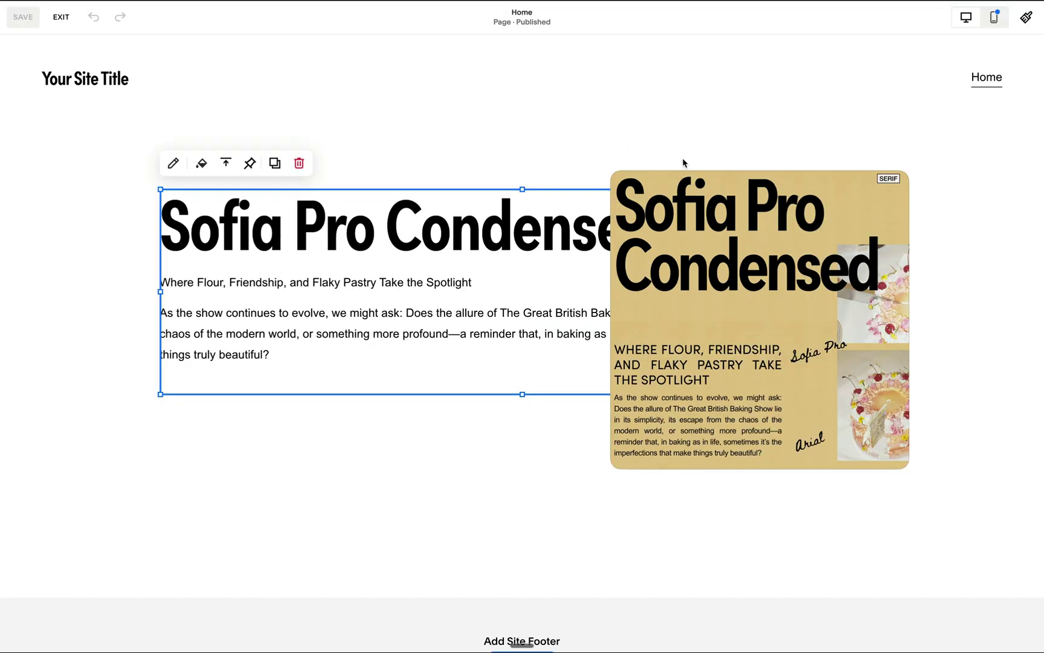
Switch the heading to Heading 2 and then back to Heading 1
click(385, 247)
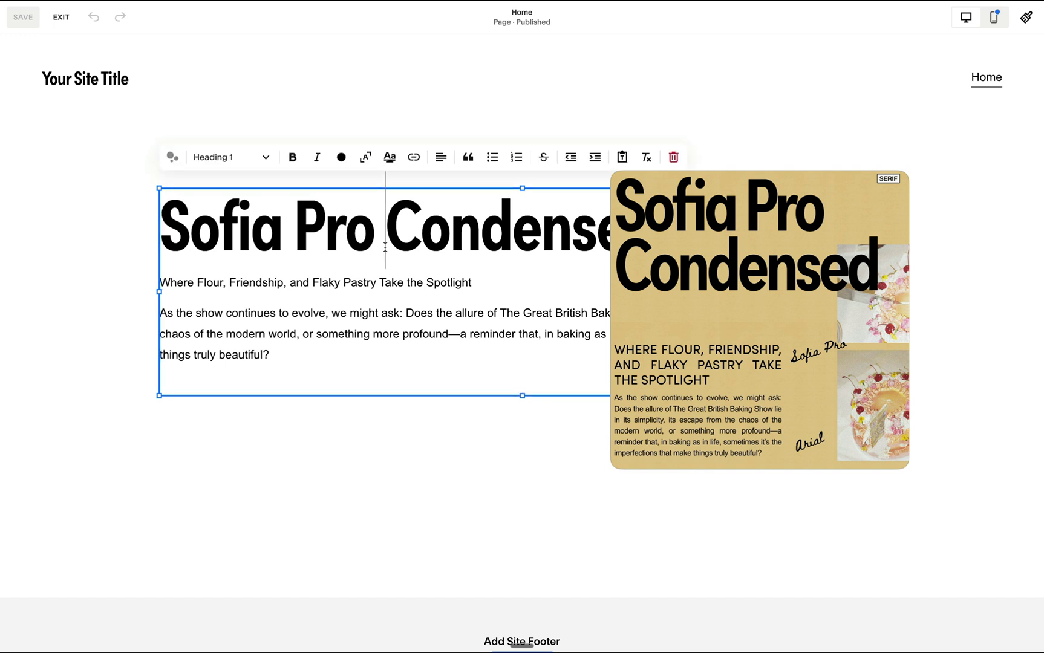
double_click(327, 235)
click(251, 164)
click(275, 214)
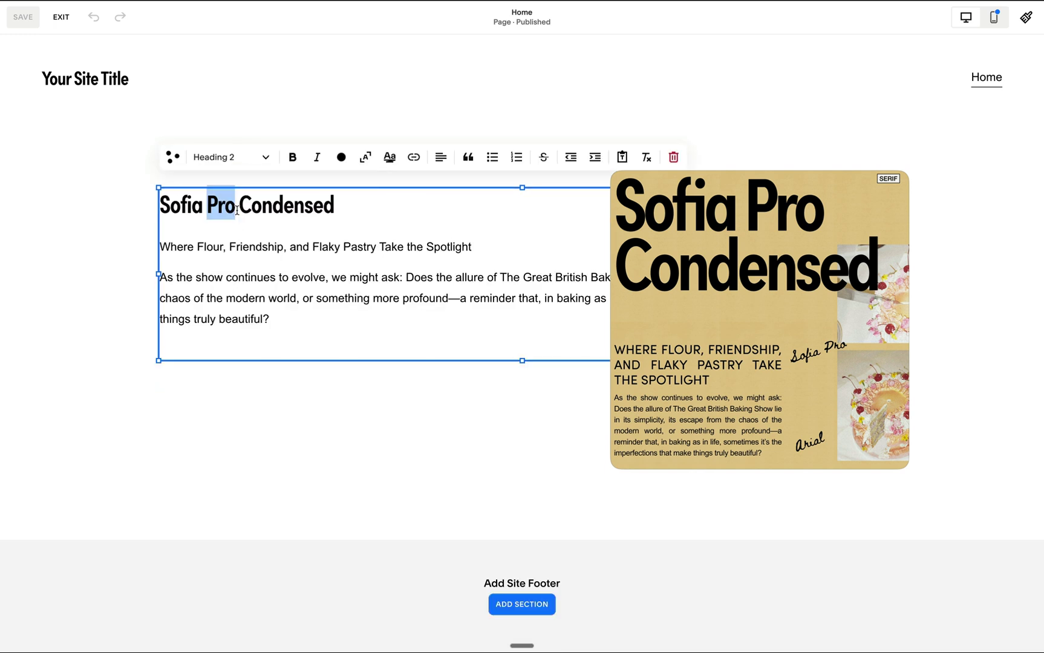
click(234, 169)
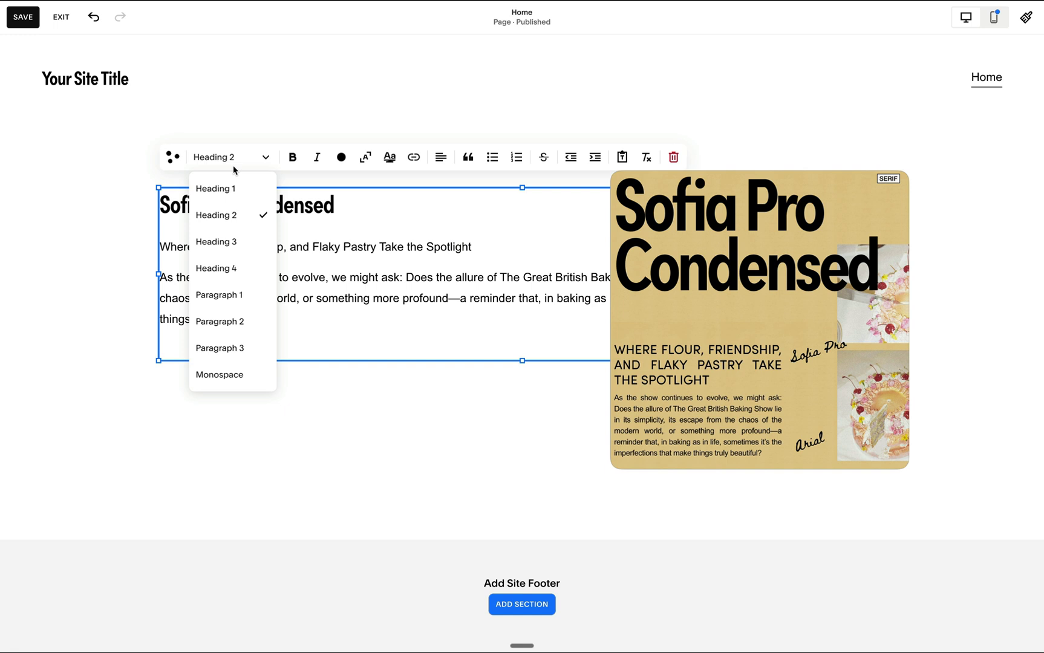
click(240, 194)
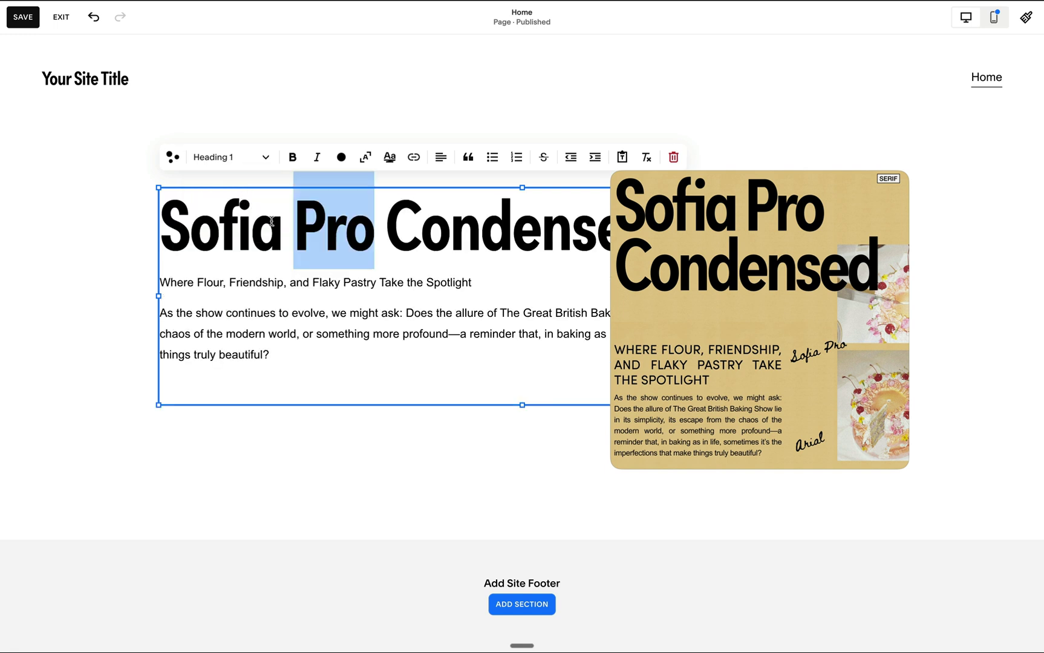
mouse_move(666, 248)
mouse_move(670, 340)
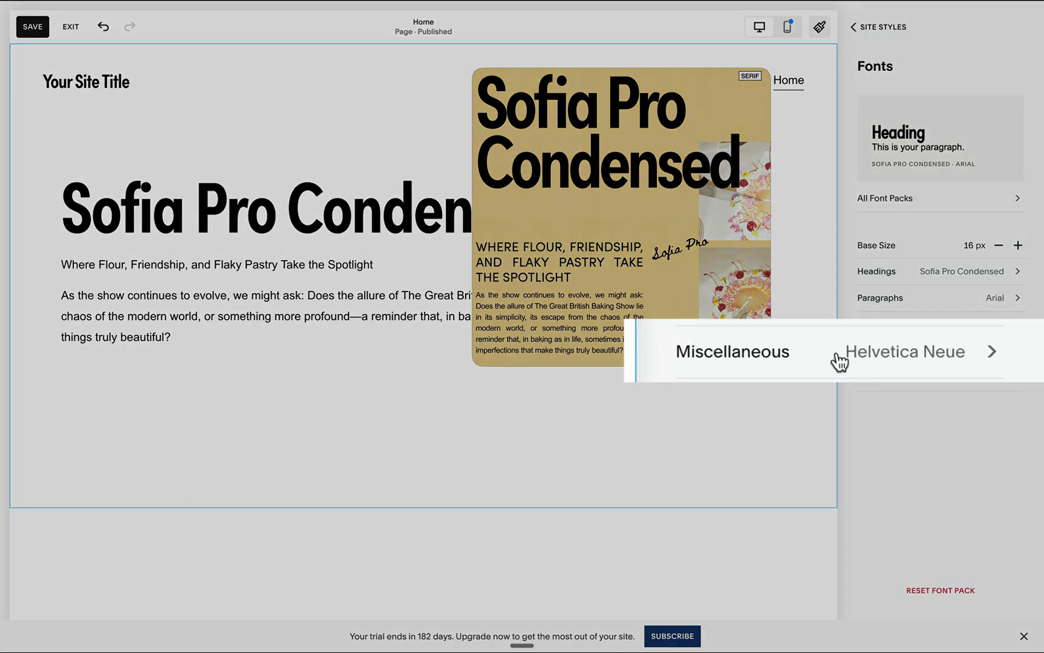
Set the Miscellaneous font to legacy Sofia Pro with an Uppercase text transform
click(940, 329)
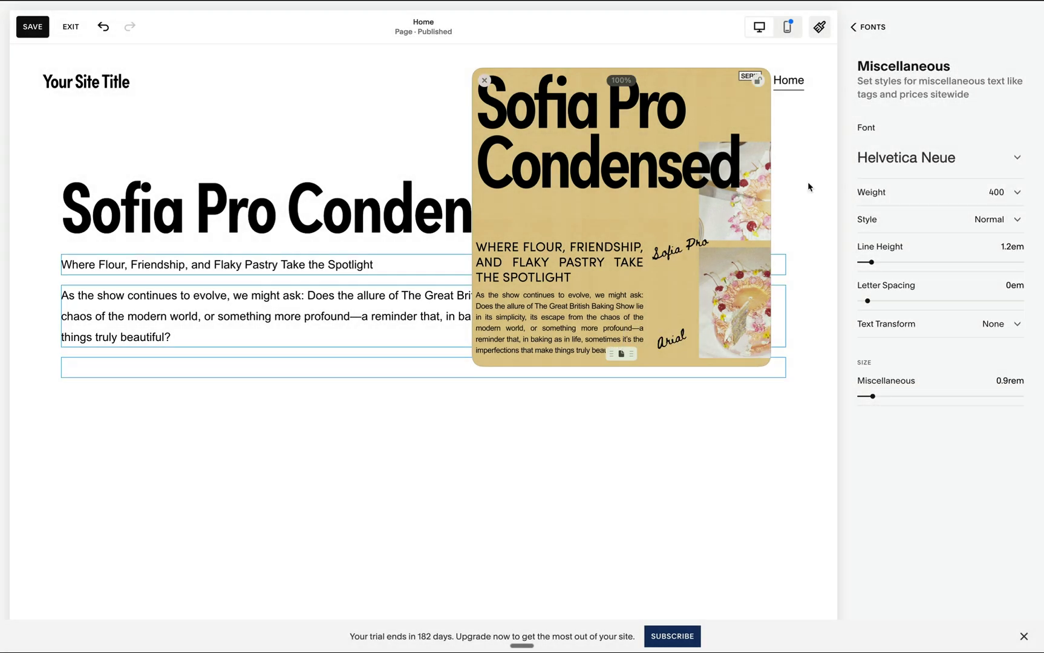
click(940, 159)
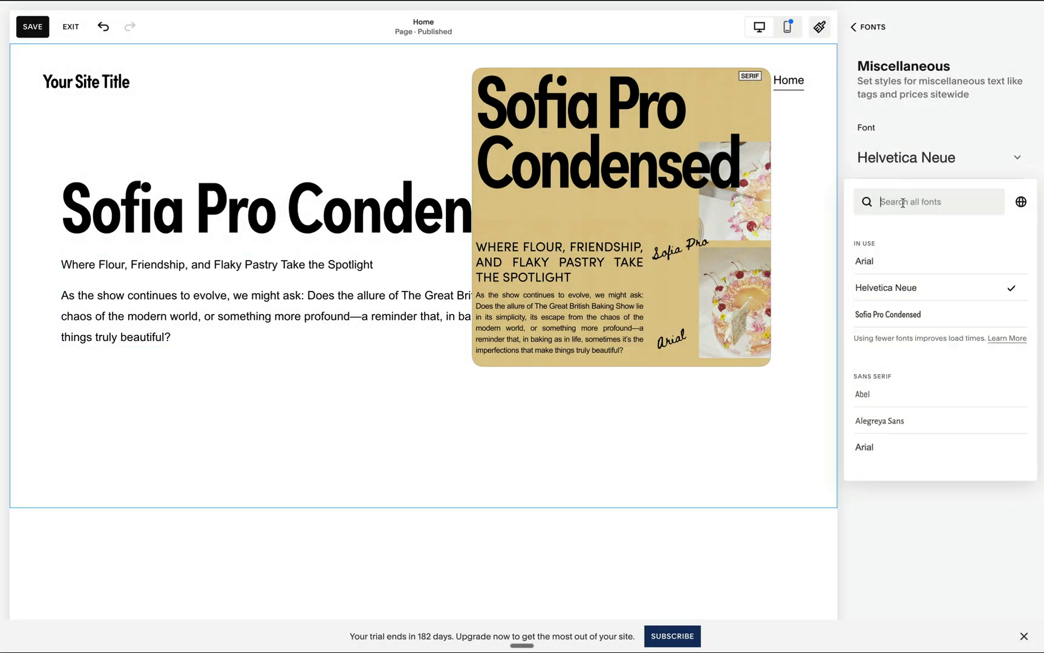
text(sofia)
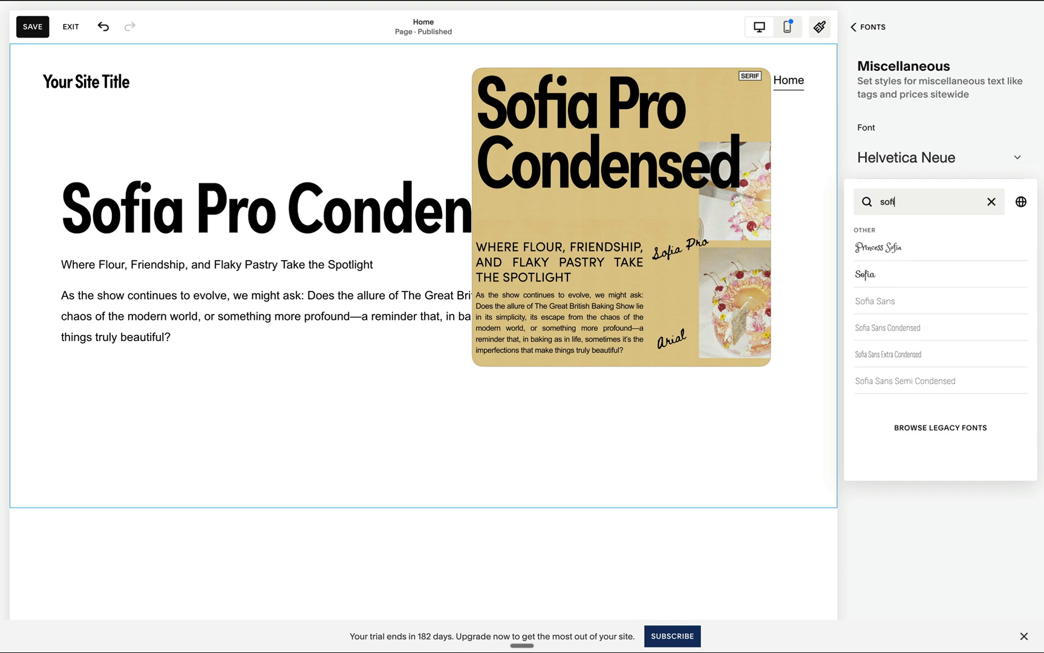
click(937, 429)
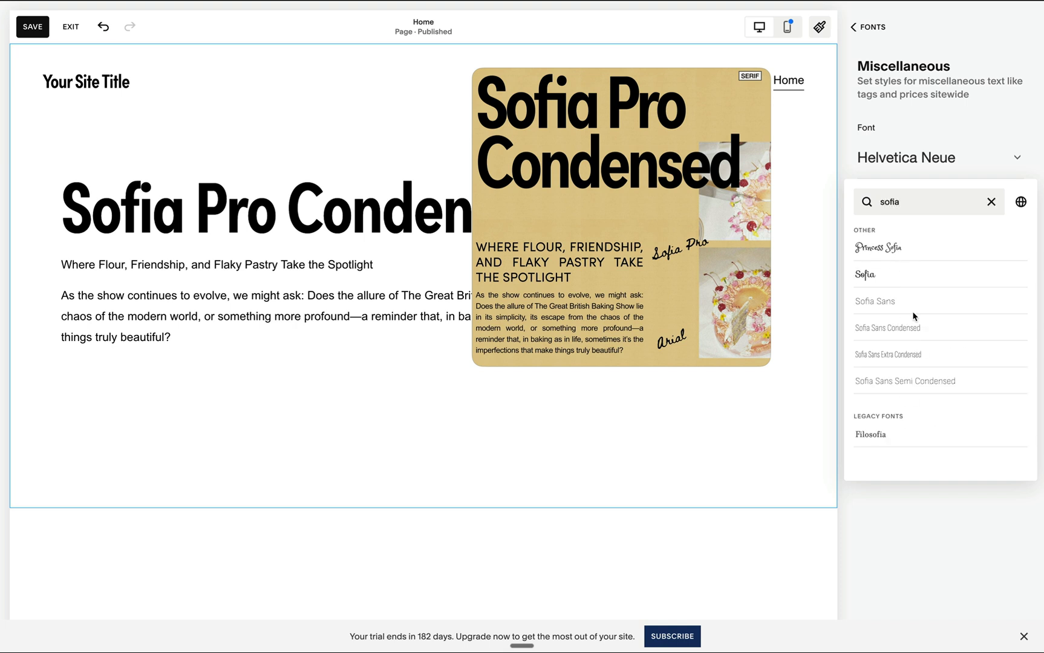
scroll(903, 414, down, 2)
scroll(899, 420, down, 3)
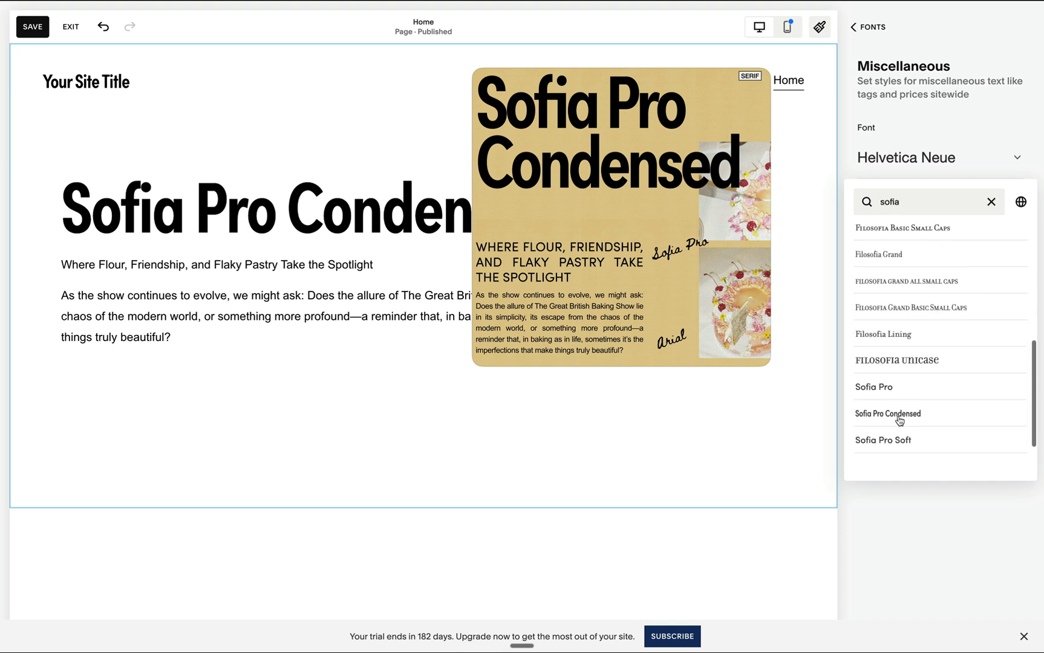
click(881, 388)
click(944, 125)
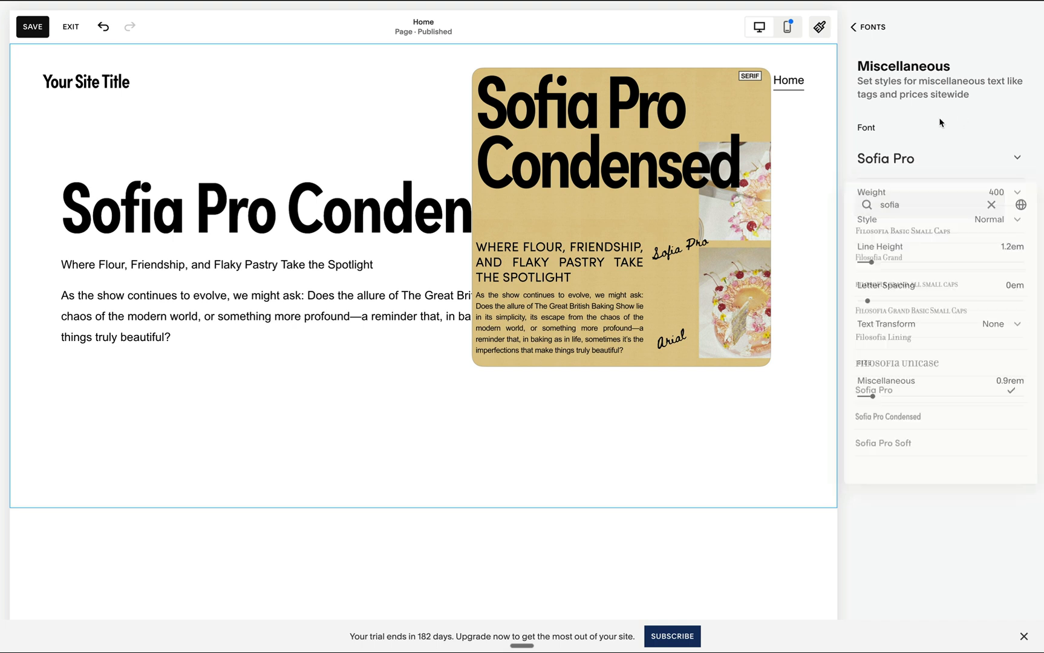
click(900, 326)
click(894, 350)
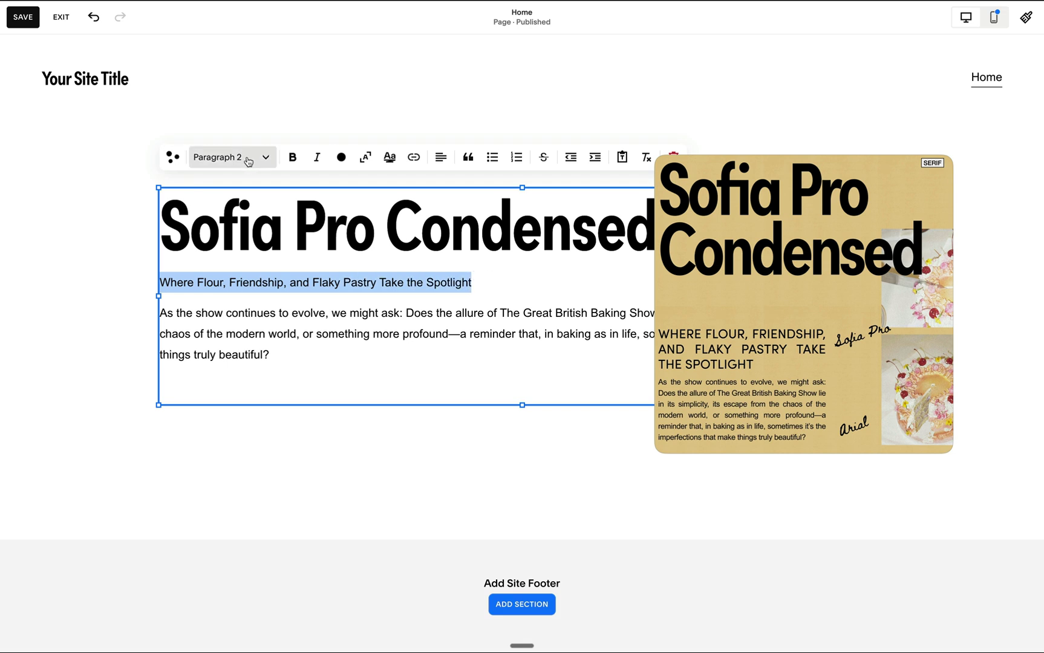
Apply the Monospace text style to the pastry deck line
click(248, 162)
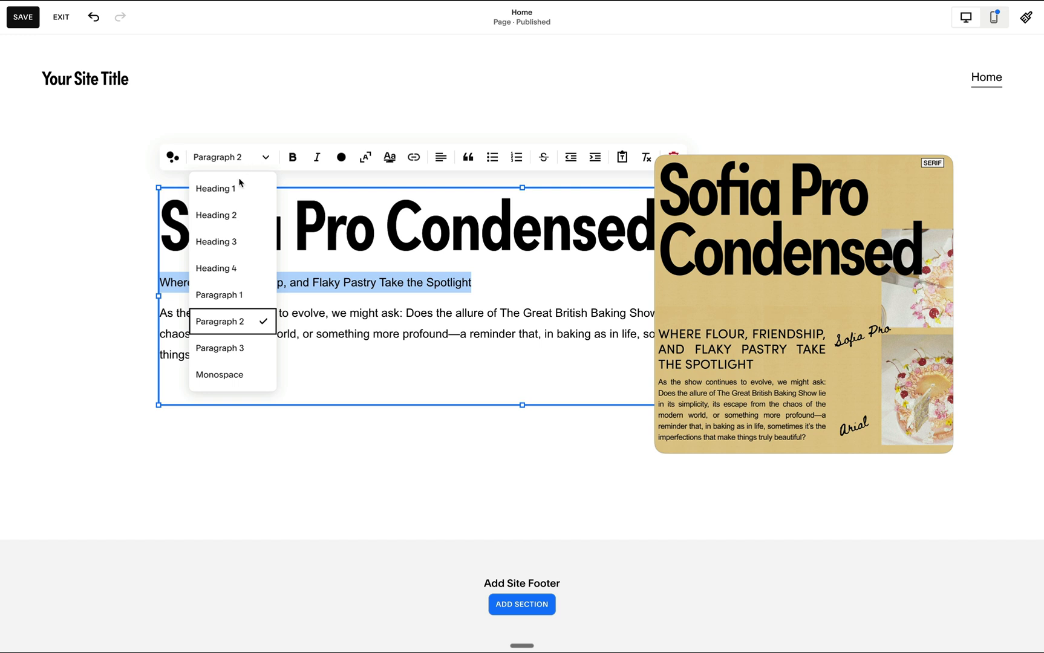
click(254, 369)
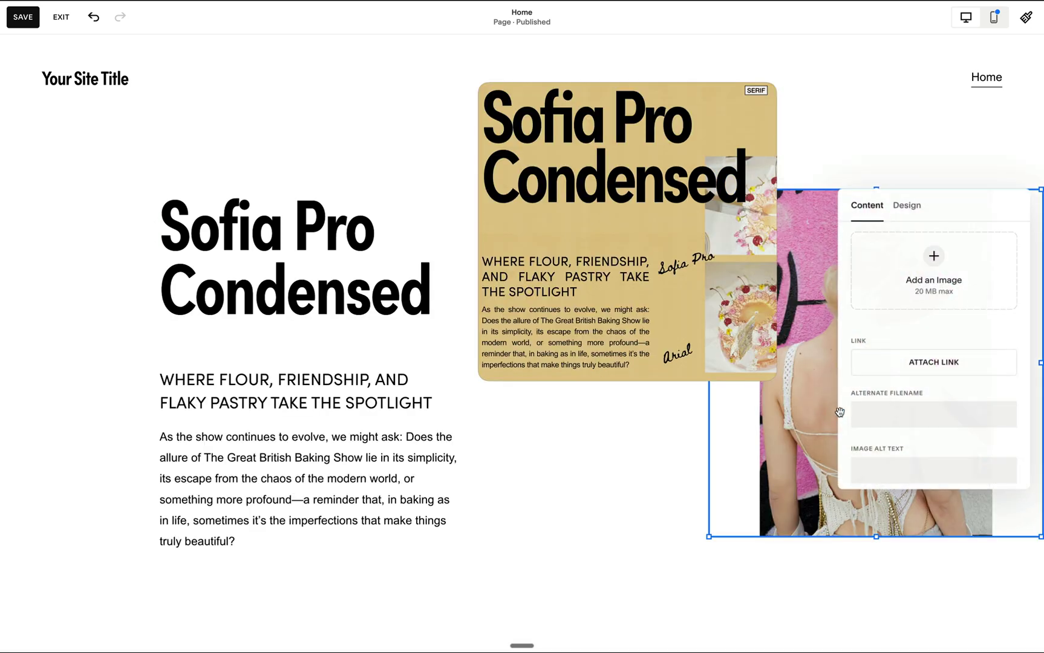
Set the photo block's design to Fill so the image fills its frame
double_click(904, 205)
click(906, 204)
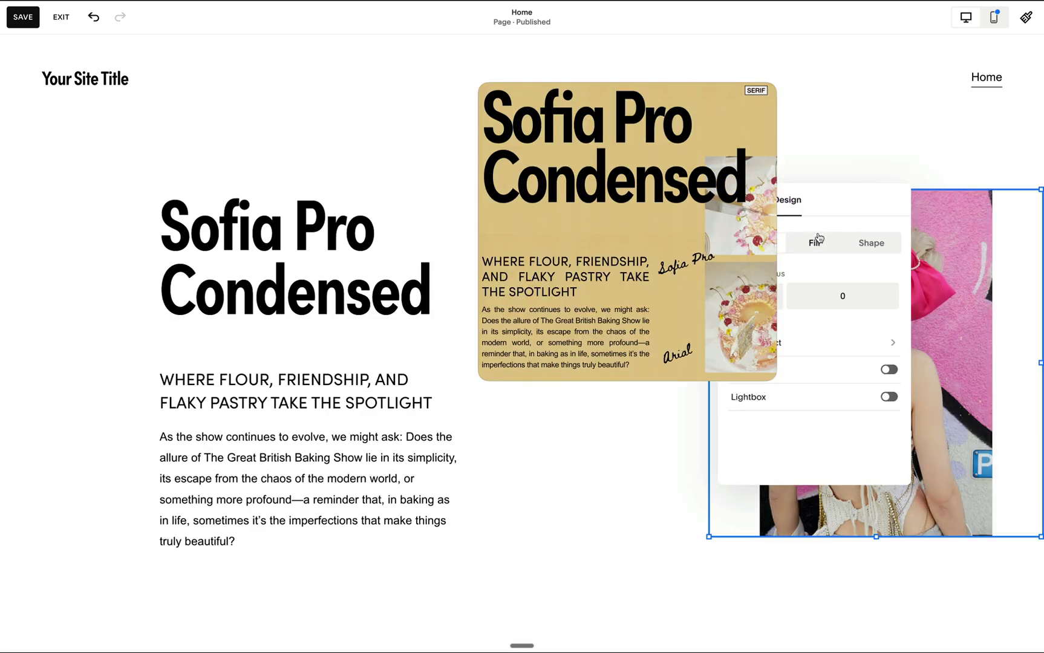
drag(719, 149, 616, 138)
click(814, 243)
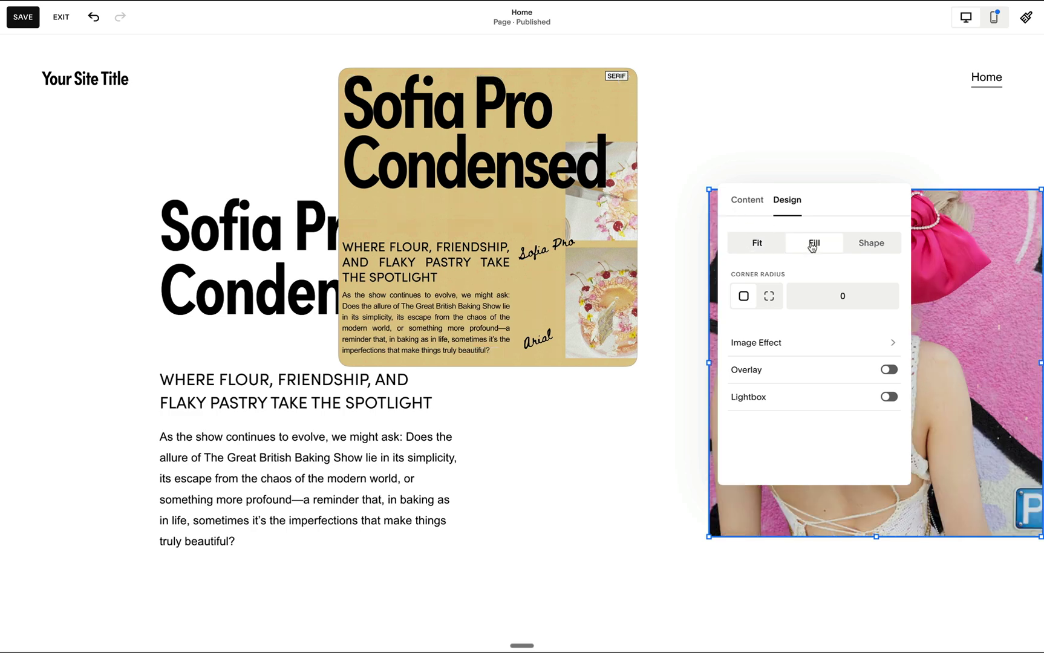
click(882, 154)
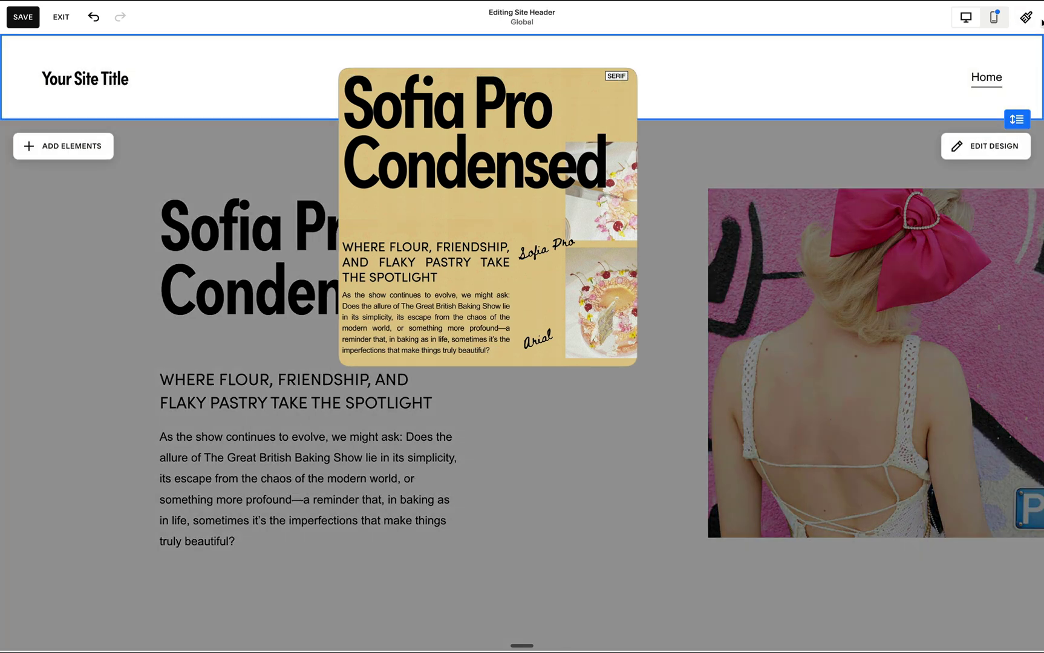
Change the first site palette colour's hex value to #DDC07A
click(1026, 20)
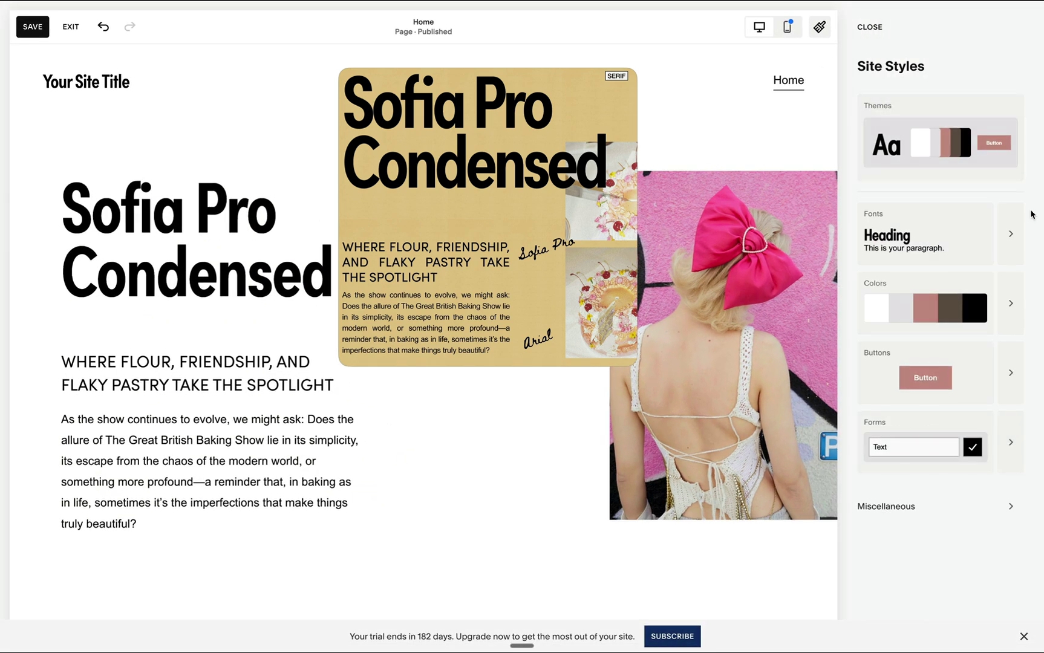
click(1011, 298)
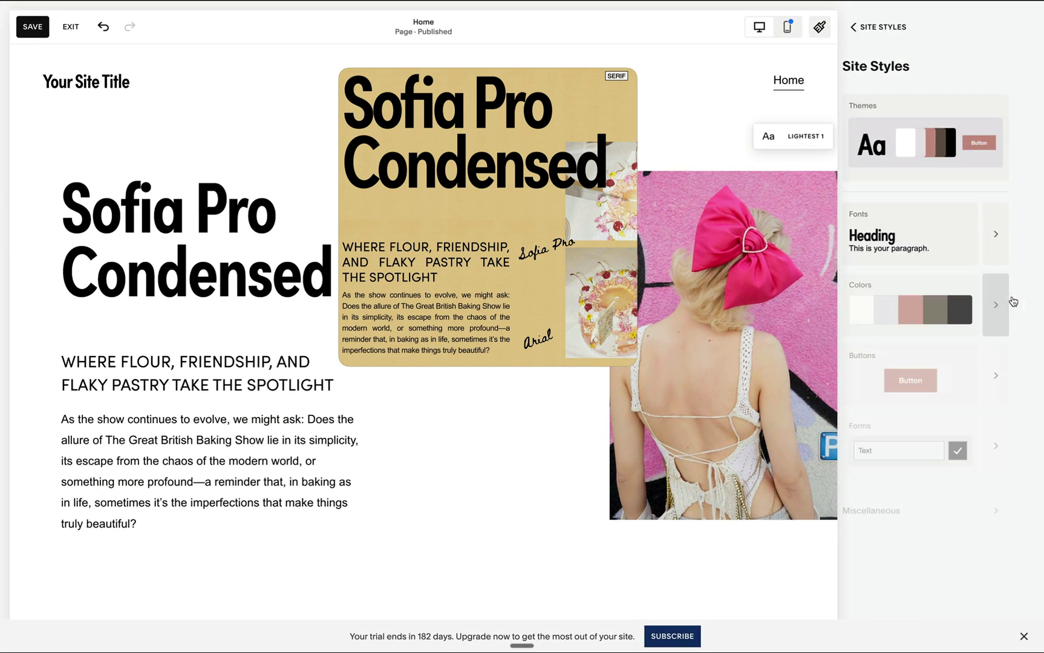
click(930, 171)
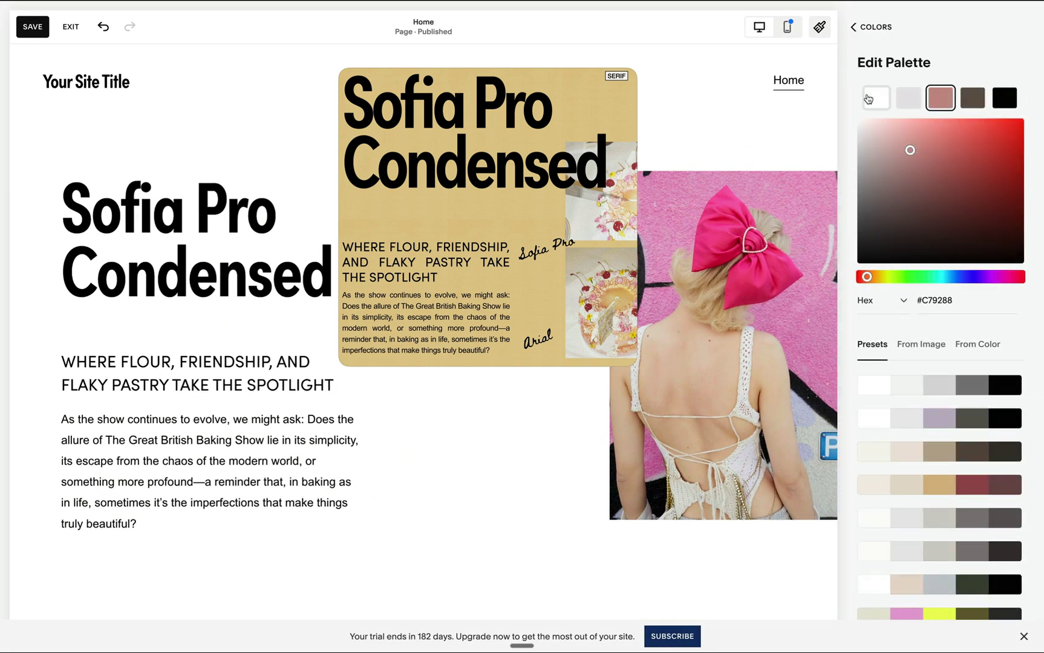
click(944, 301)
key(ctrl+a)
key(BackSpace)
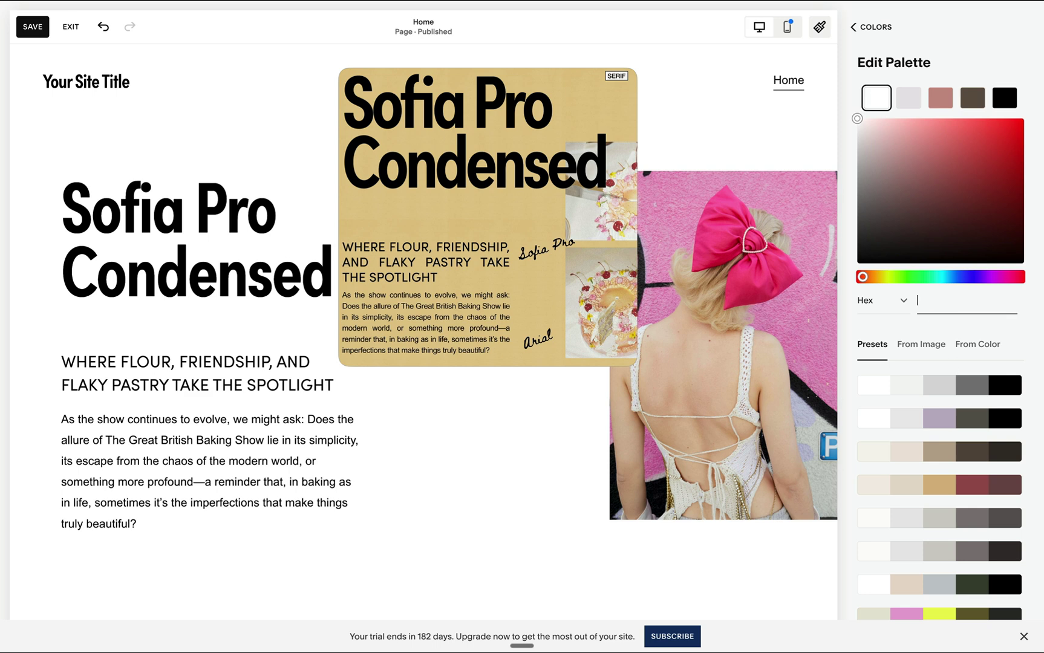
text(DDC07A)
key(Home)
text(#)
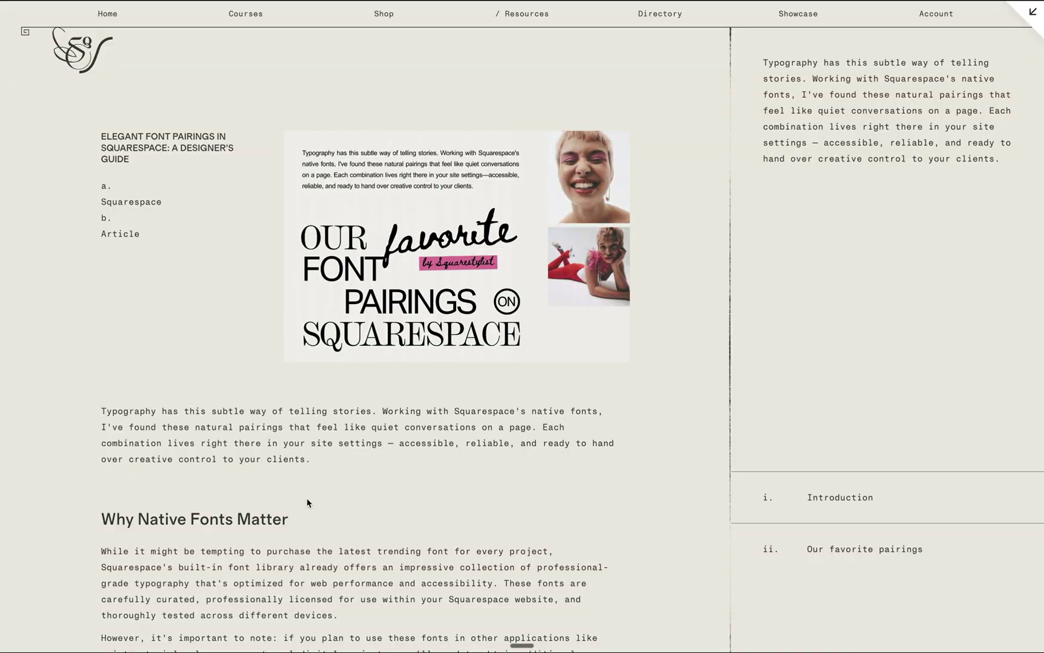
Scroll the blog post through its Favorite Squarespace Font Pairings list to Aktiv Grotesk Condensed + Mencken Standard
scroll(307, 502, down, 5)
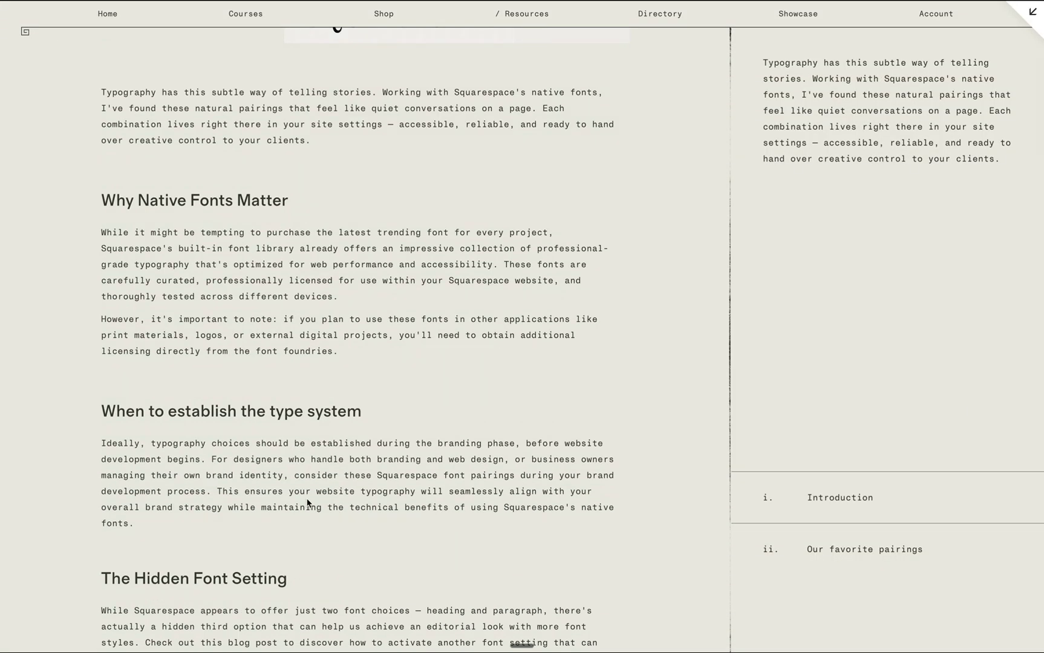
scroll(307, 502, down, 7)
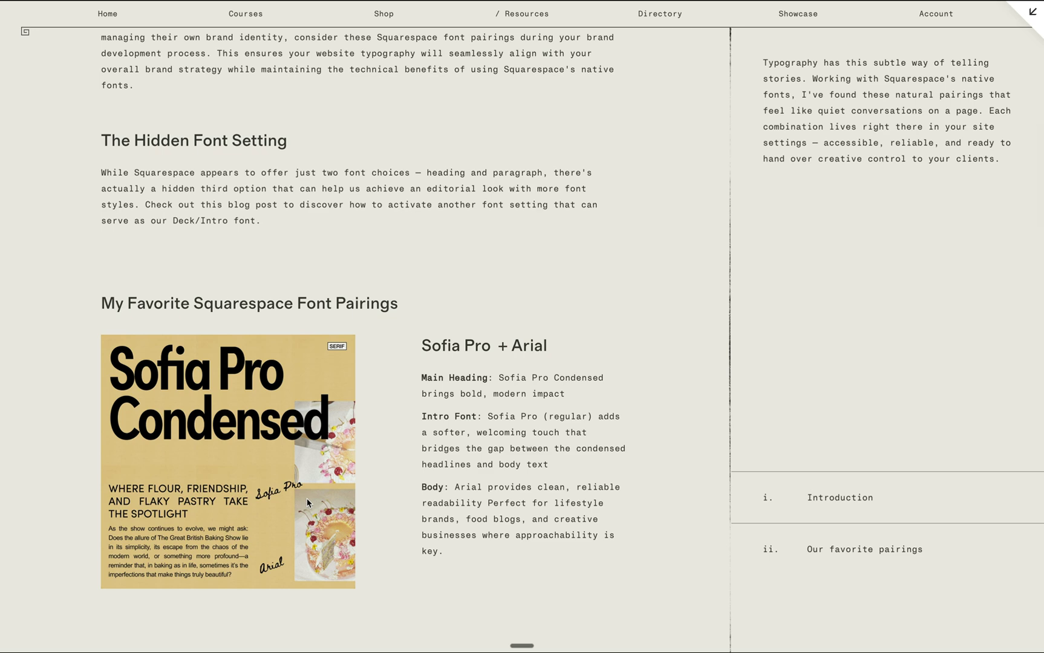
scroll(307, 503, down, 4)
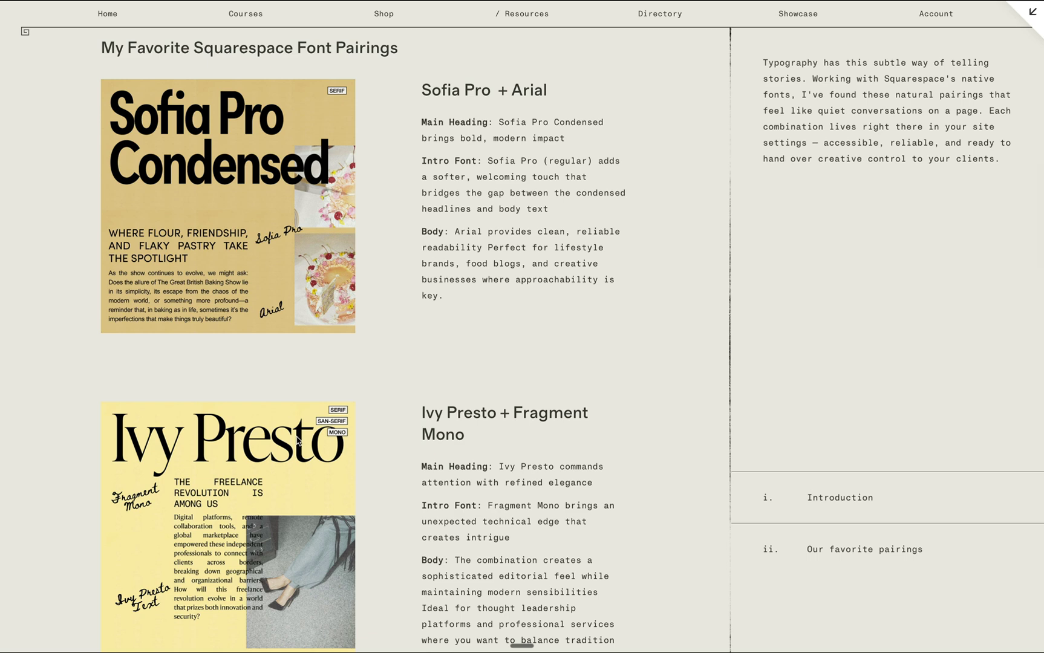
scroll(297, 440, down, 5)
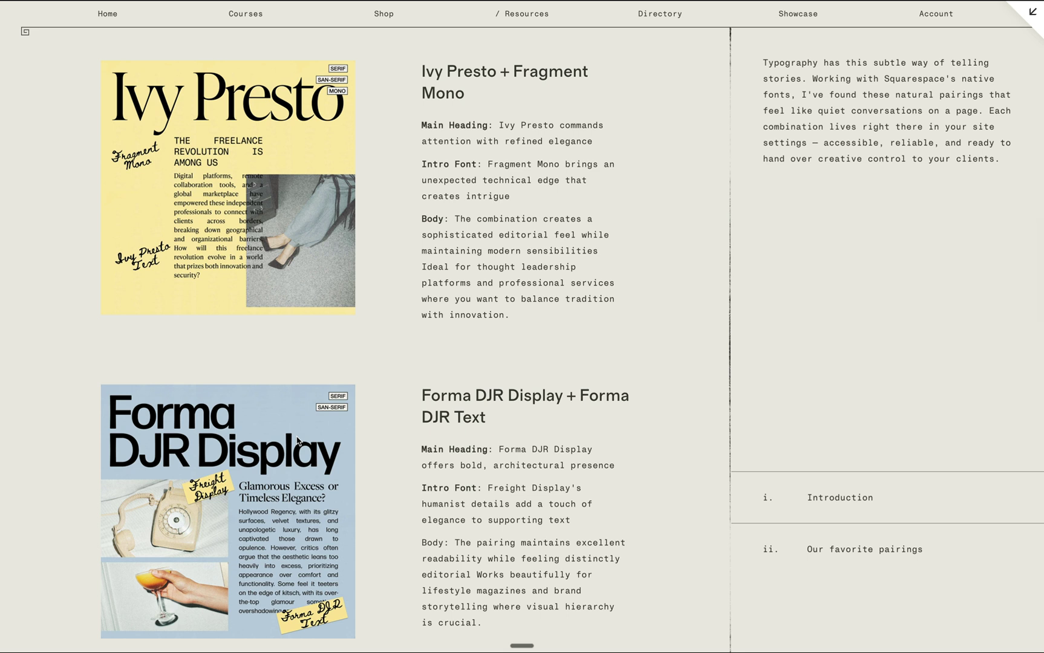
scroll(298, 440, down, 3)
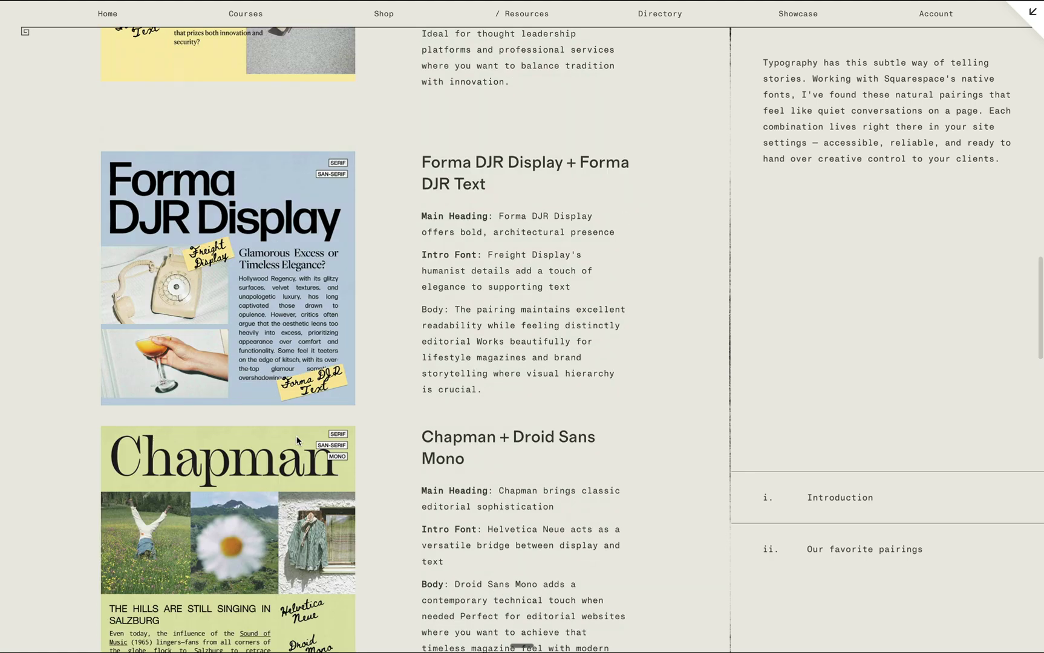
scroll(298, 440, down, 5)
scroll(297, 441, down, 5)
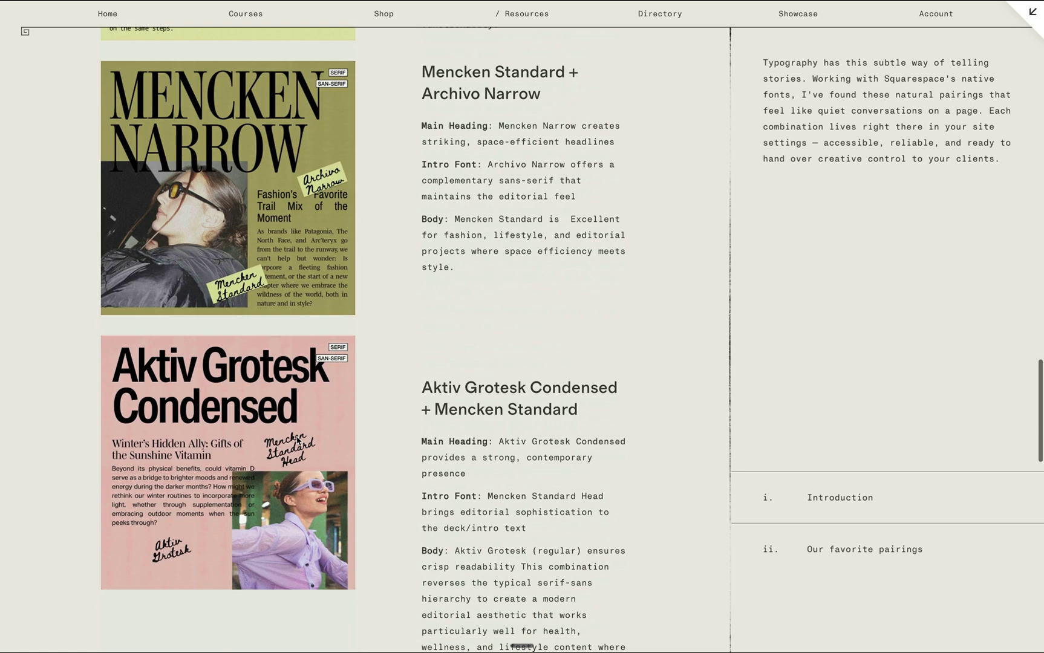